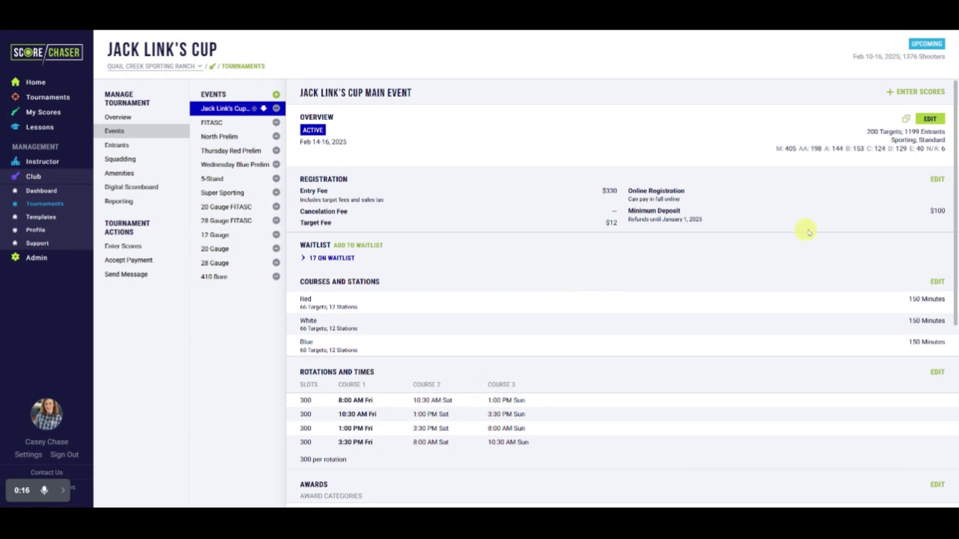
# Step: Turn on Allow Waitlist in the Main Event's registration settings and save the event
pyautogui.click(926, 120)
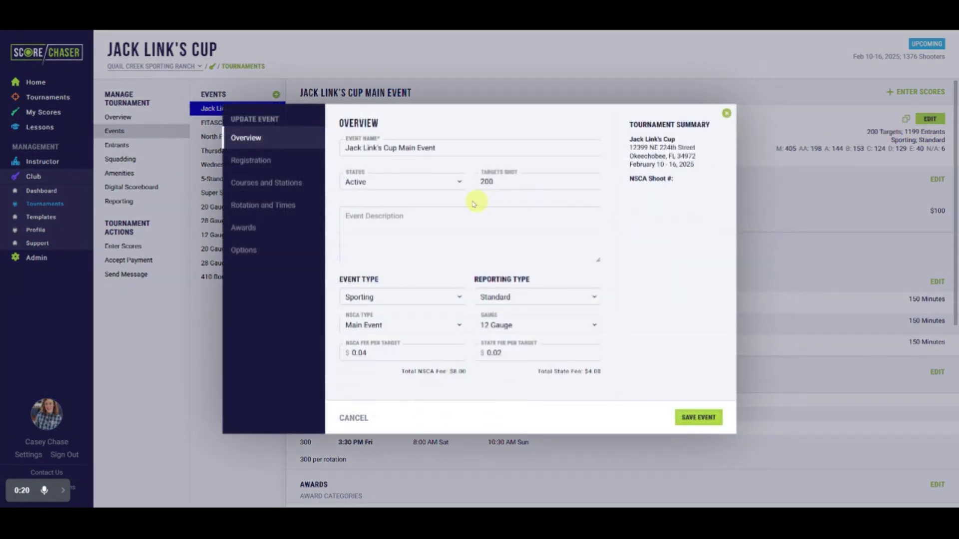
pyautogui.click(264, 169)
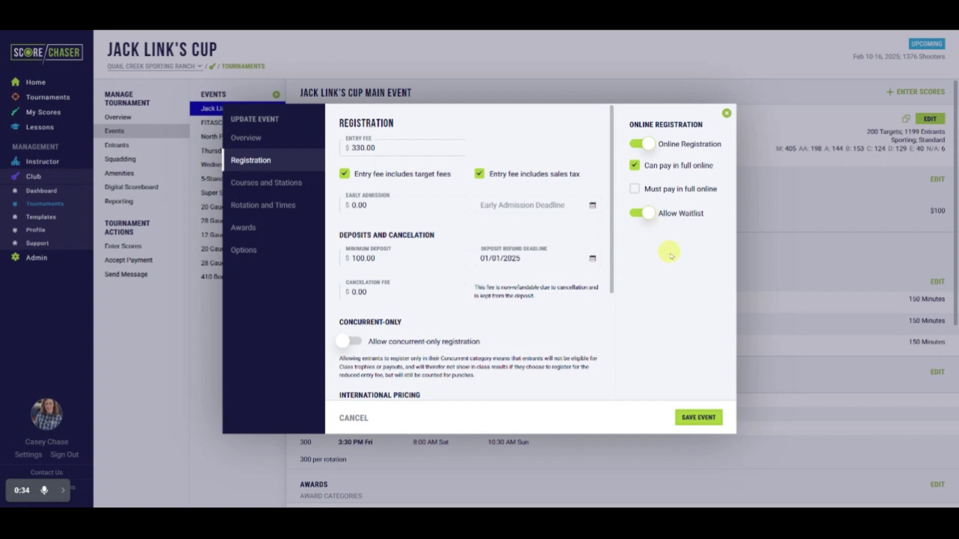
pyautogui.click(697, 418)
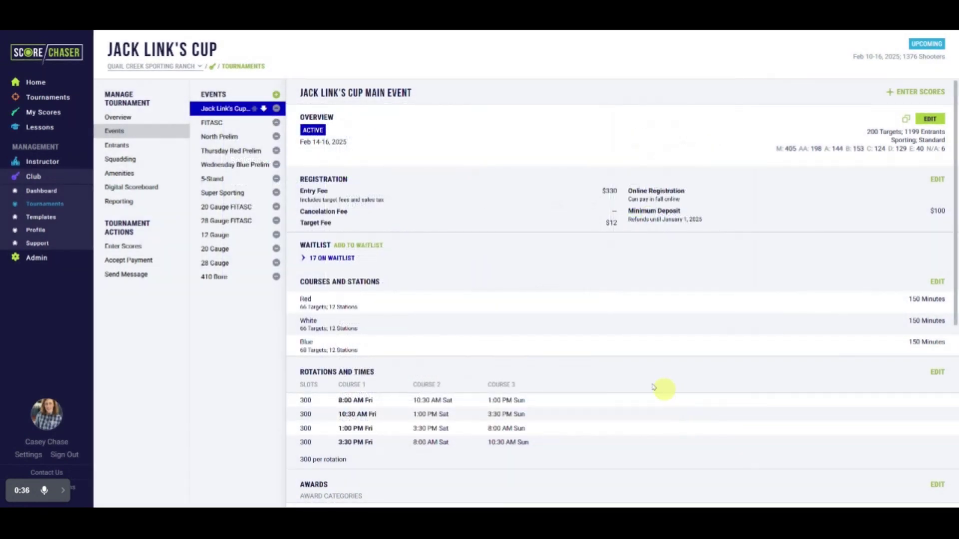
# Step: Enable Allow Waitlist on the Saturday Banquet amenity and update it
pyautogui.click(115, 175)
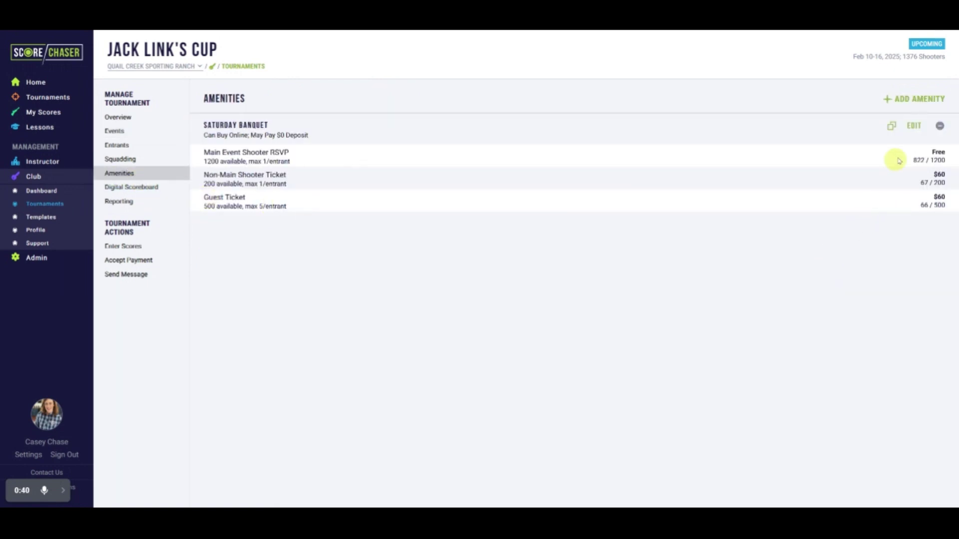
pyautogui.click(914, 126)
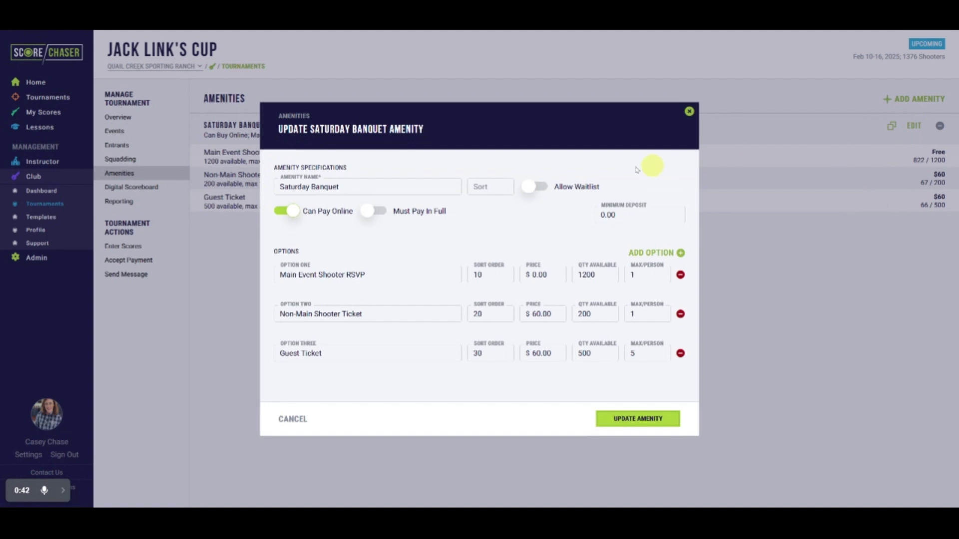
pyautogui.click(530, 190)
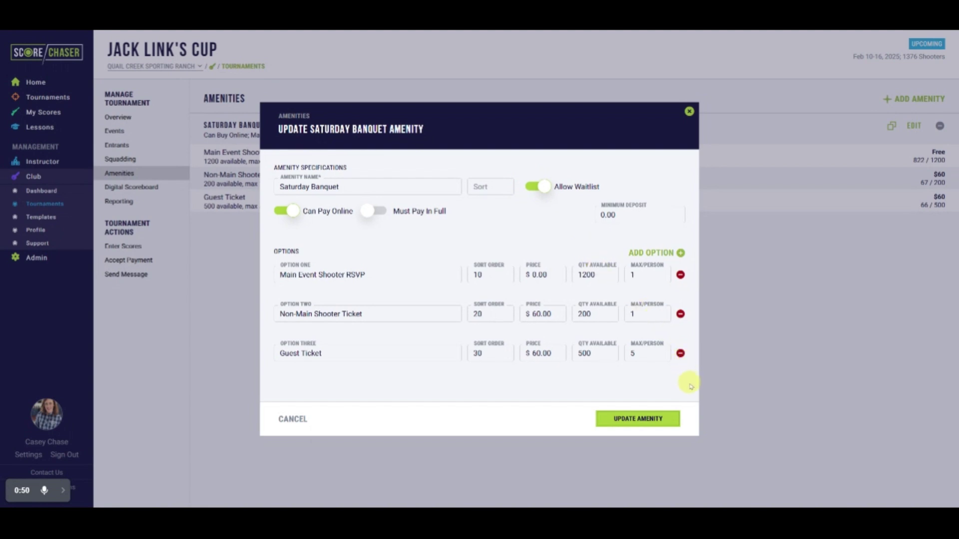
pyautogui.click(675, 422)
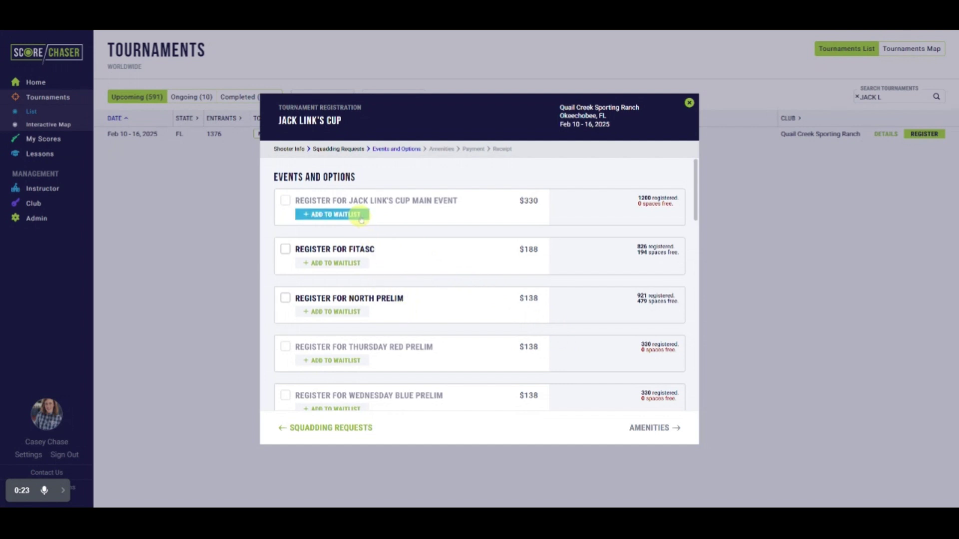
# Step: Join the full Main Event's waitlist with 'Add me only to this rotation'
pyautogui.click(360, 219)
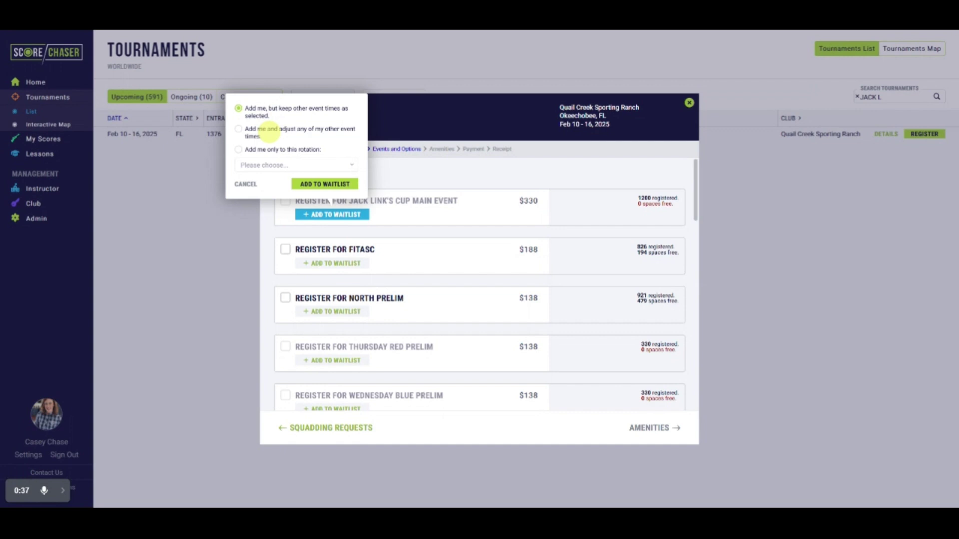
pyautogui.click(239, 149)
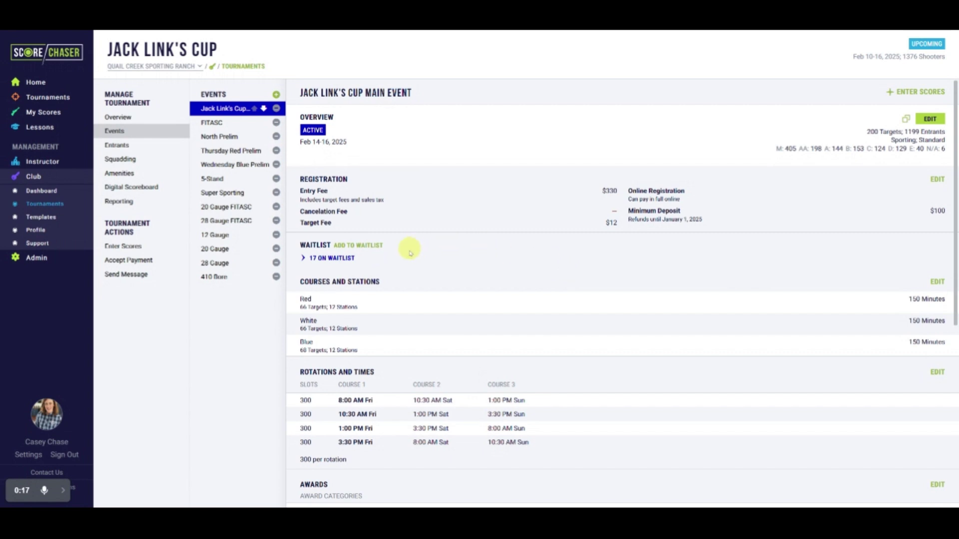
# Step: Expand '17 ON WAITLIST' to list the Main Event's waitlisted shooters
pyautogui.click(341, 263)
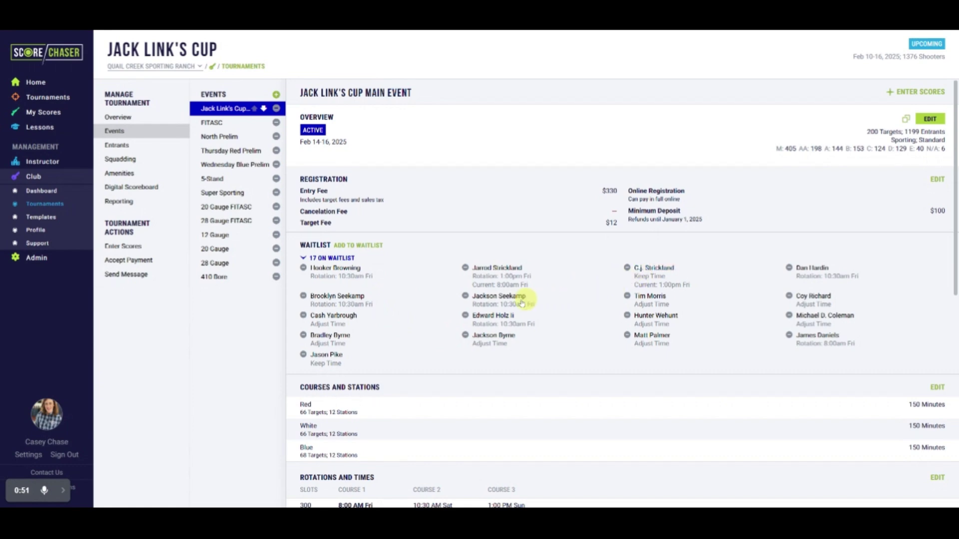
pyautogui.click(359, 276)
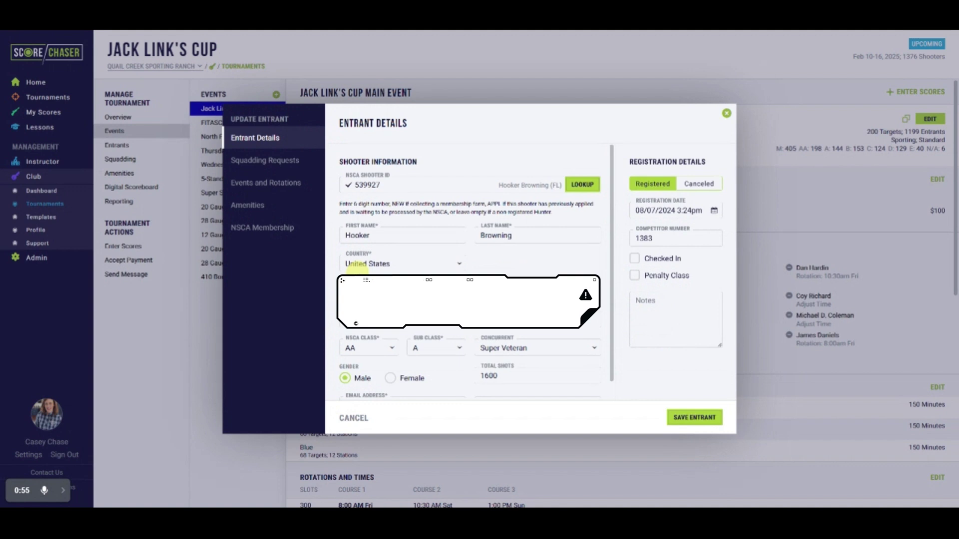
pyautogui.click(286, 206)
pyautogui.click(278, 183)
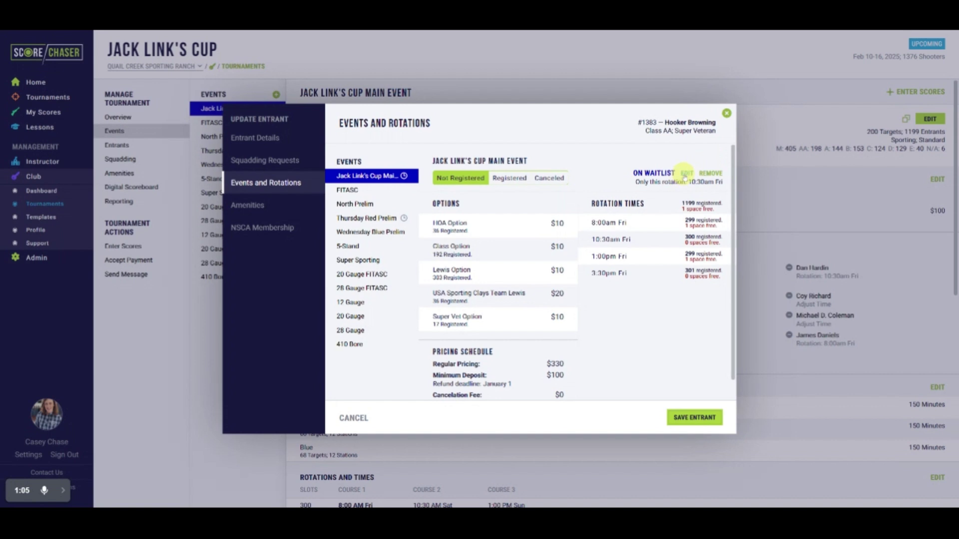
pyautogui.click(686, 174)
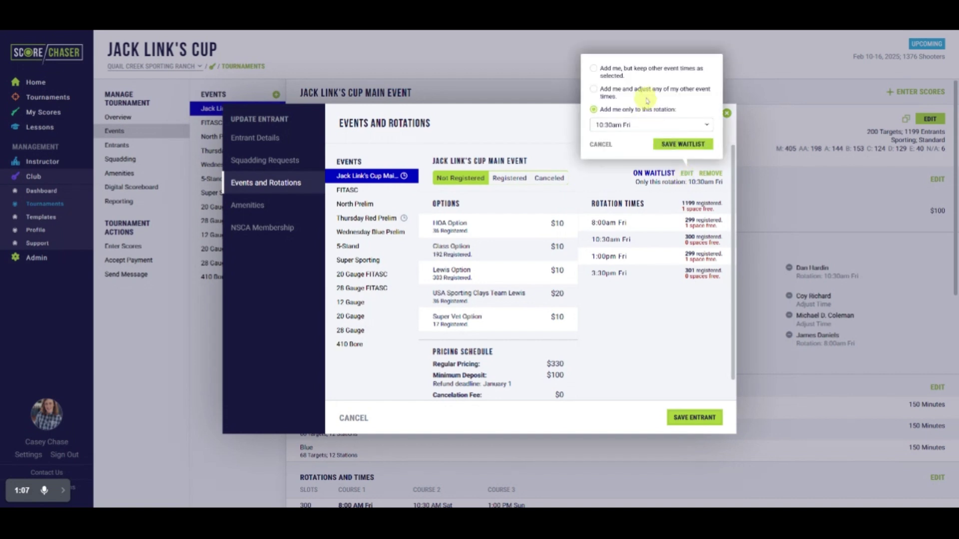
pyautogui.click(682, 145)
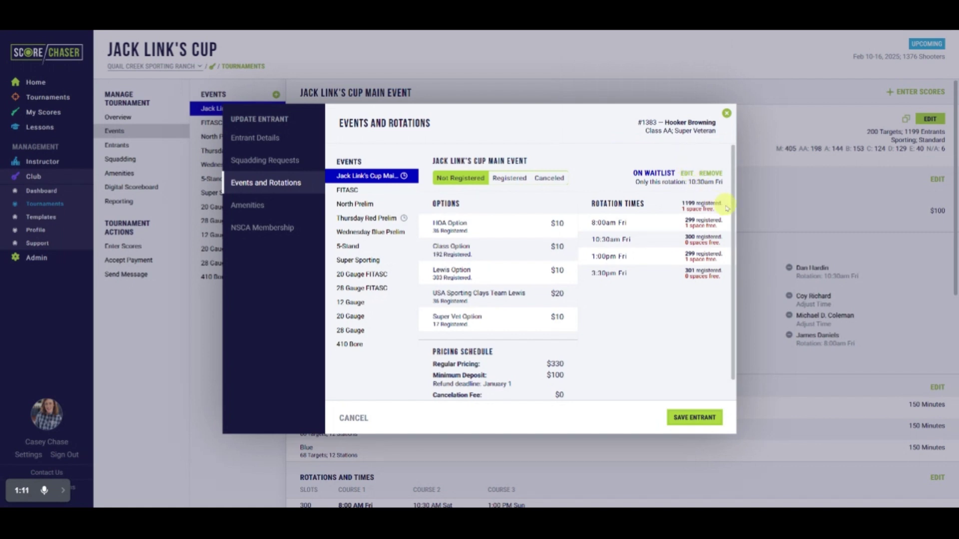
pyautogui.click(711, 174)
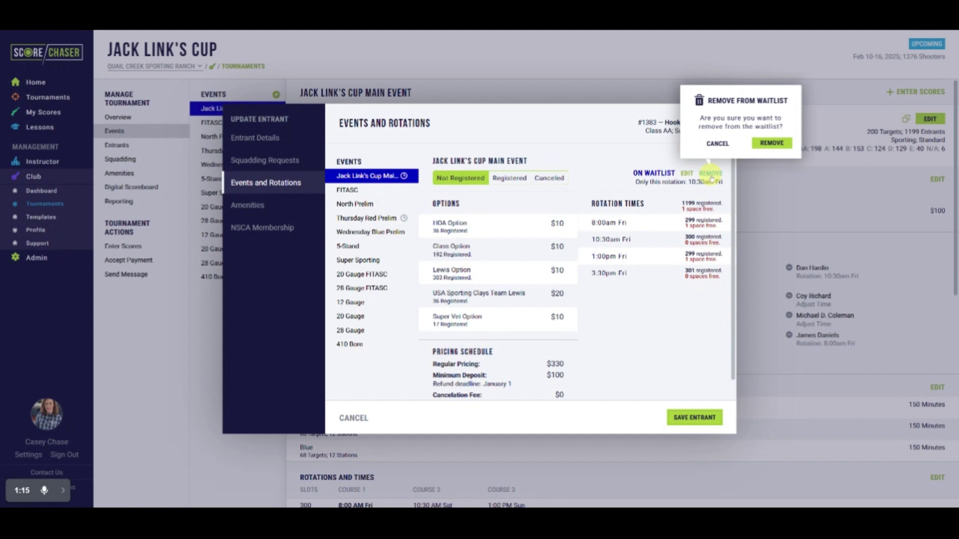
pyautogui.click(715, 143)
pyautogui.click(726, 114)
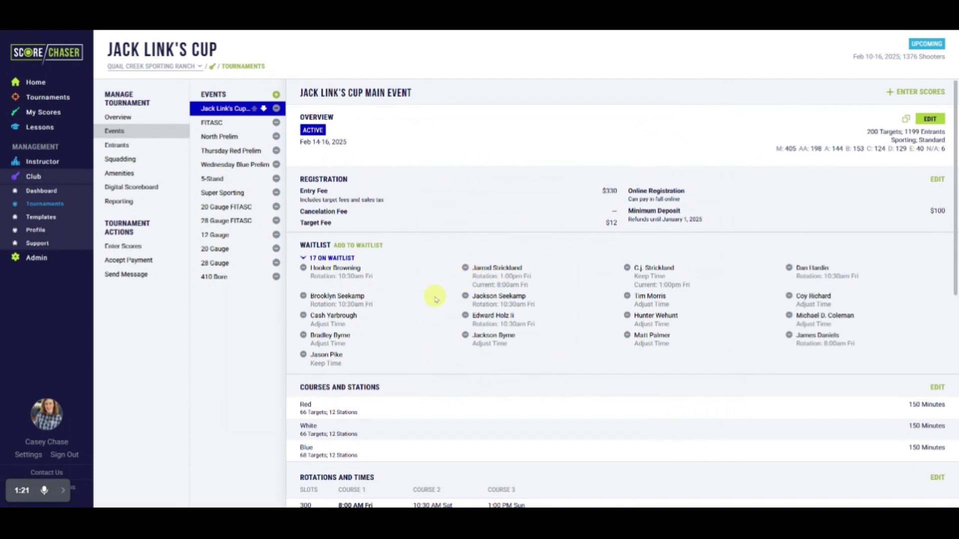
# Step: Look up an entrant by name and waitlist them for the Main Event with adjust-times allowed
pyautogui.click(363, 246)
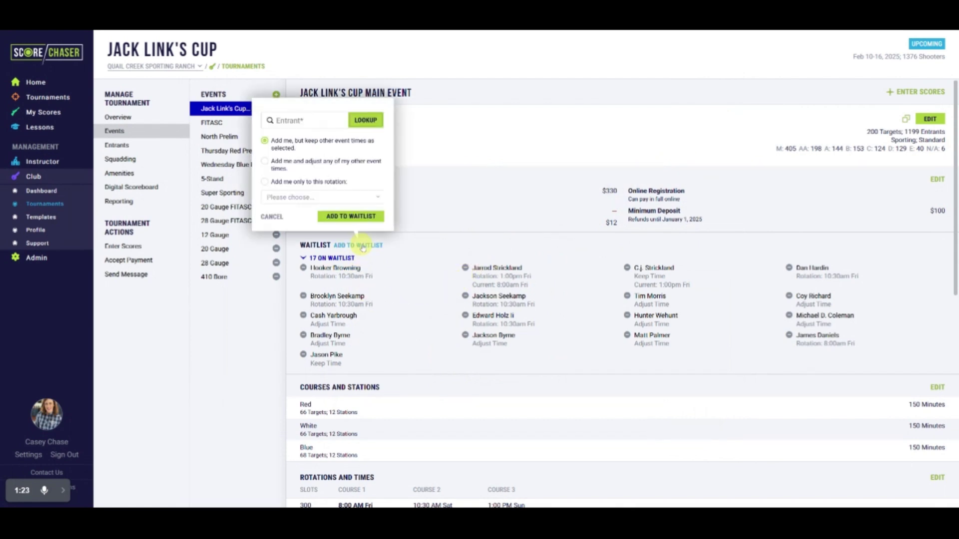
pyautogui.click(309, 124)
pyautogui.write('chase')
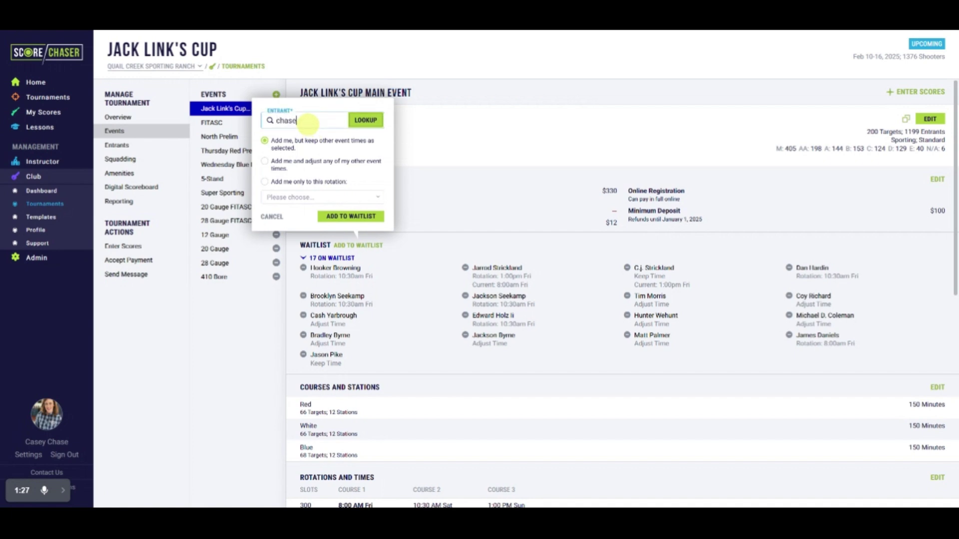
pyautogui.click(312, 149)
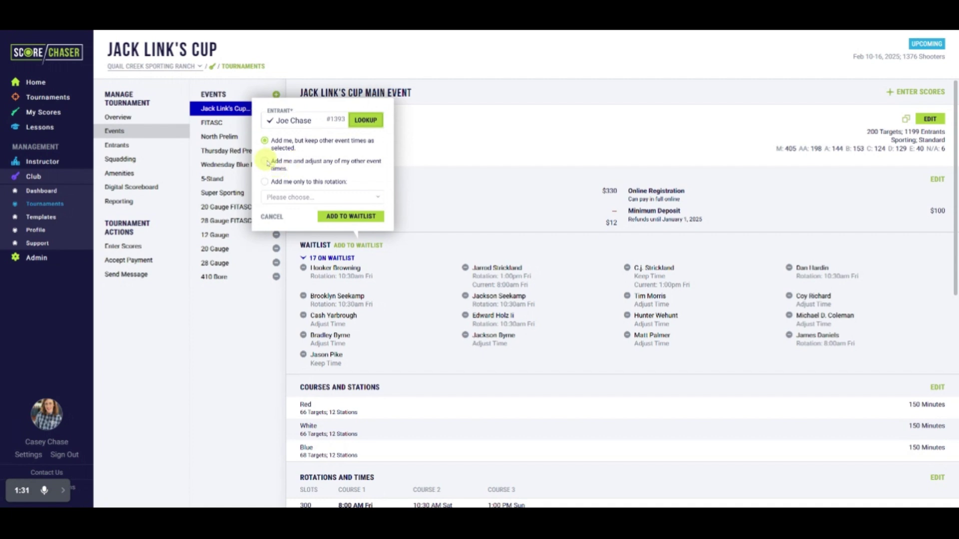
pyautogui.click(265, 161)
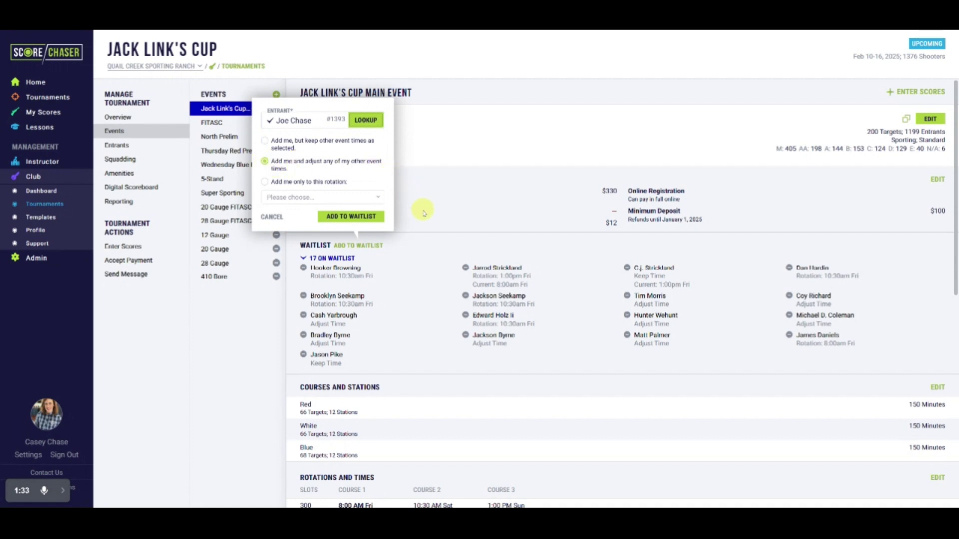
pyautogui.click(372, 216)
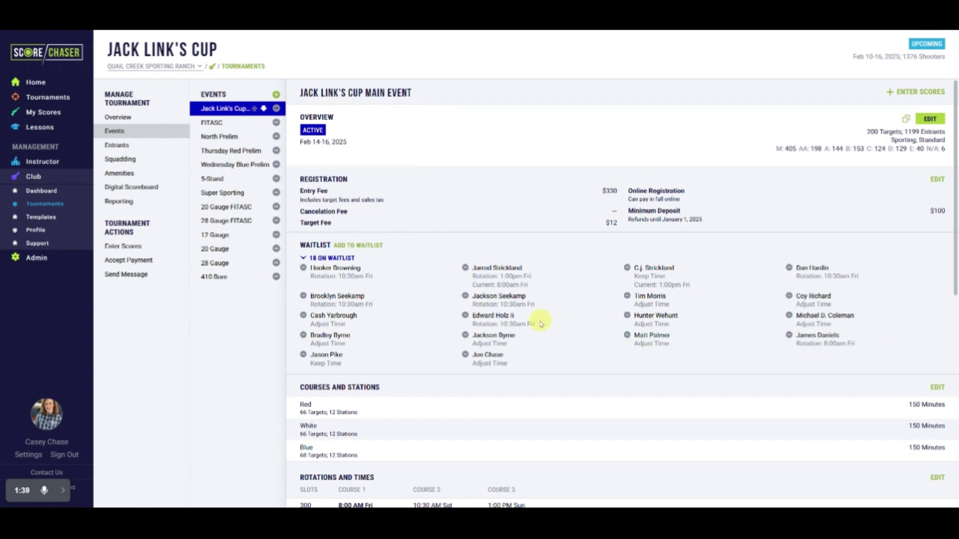
# Step: Go to the tournament's Entrants list and search for the waitlisted entrant by name
pyautogui.click(163, 149)
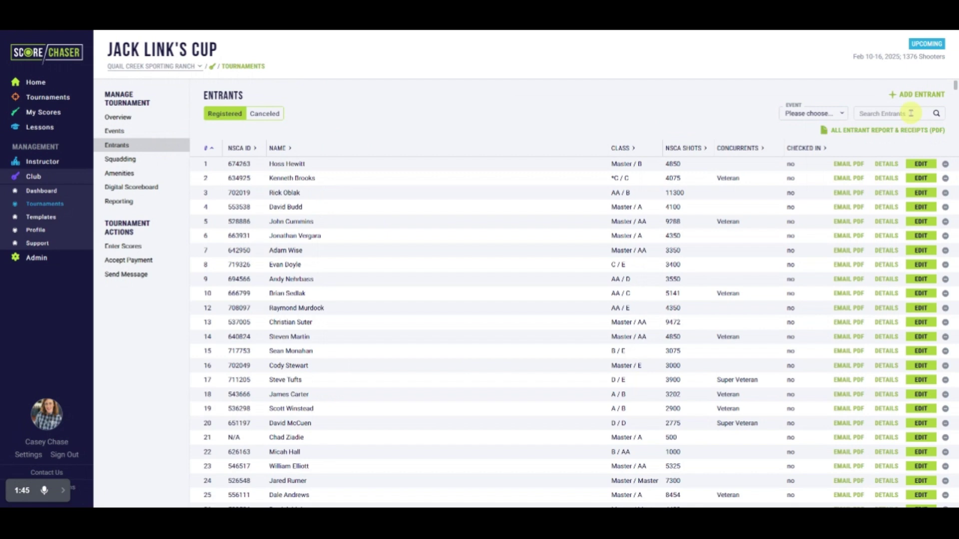
pyautogui.click(910, 114)
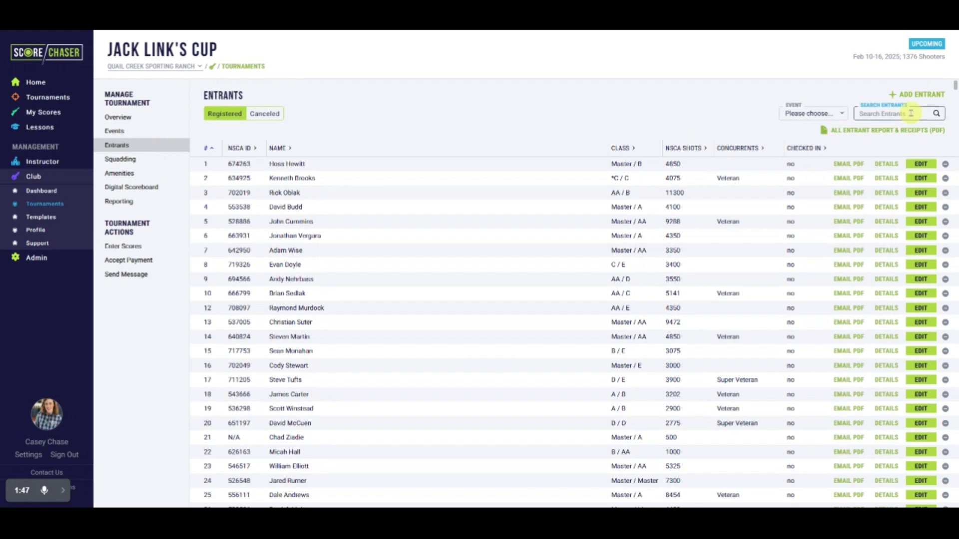
pyautogui.write('chase')
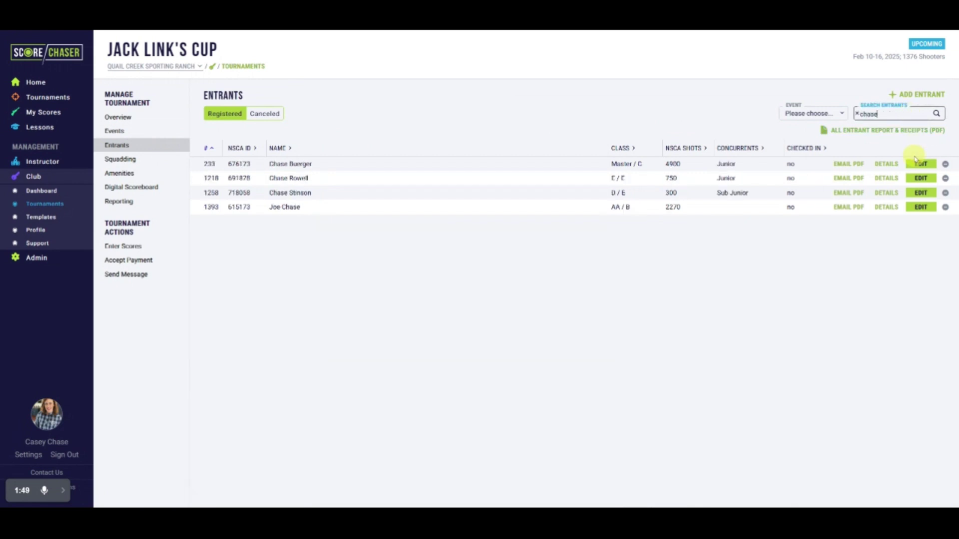
# Step: Open that entrant's record for editing at its Events and Rotations section
pyautogui.click(880, 209)
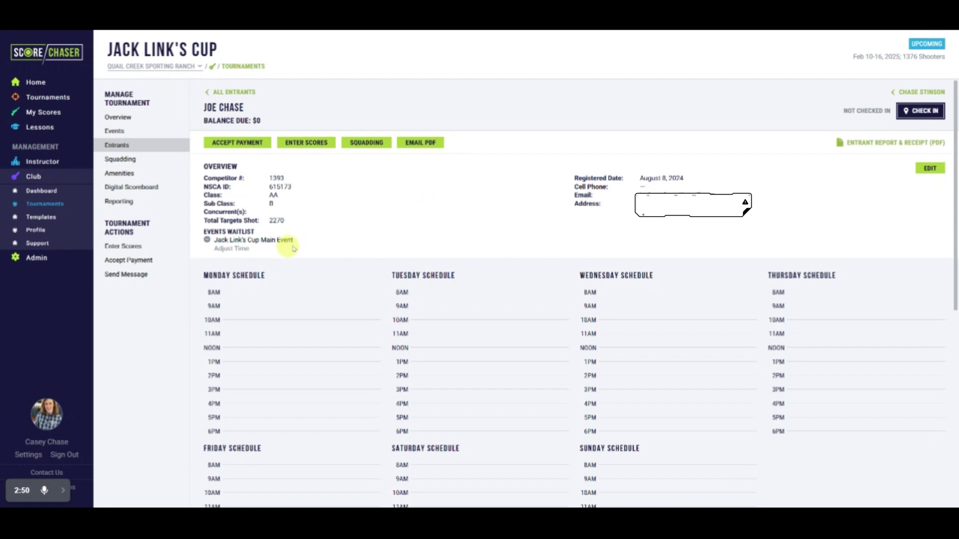
pyautogui.click(921, 172)
pyautogui.click(274, 189)
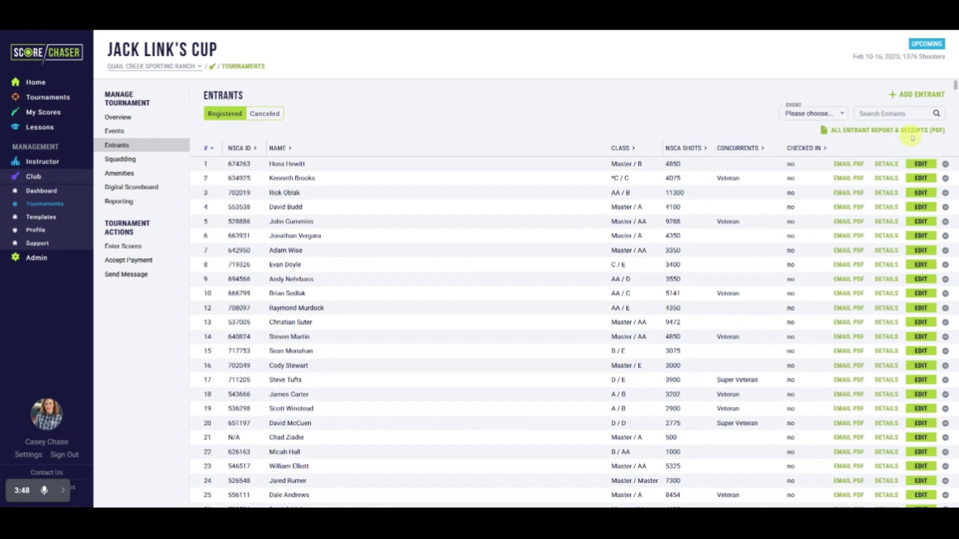
# Step: Create a new entrant from a name lookup, waitlisted for the Main Event with adjust-times allowed
pyautogui.click(917, 97)
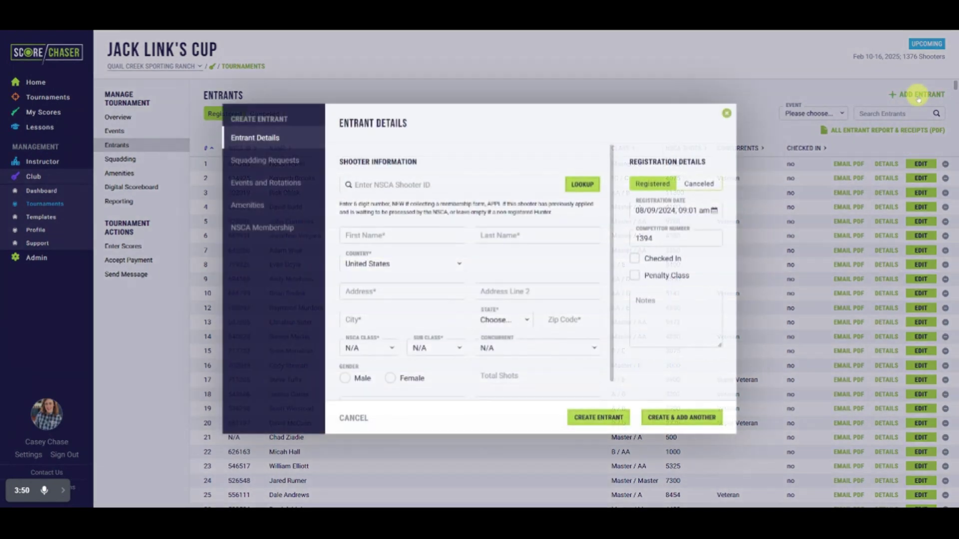
pyautogui.click(452, 184)
pyautogui.press('Return')
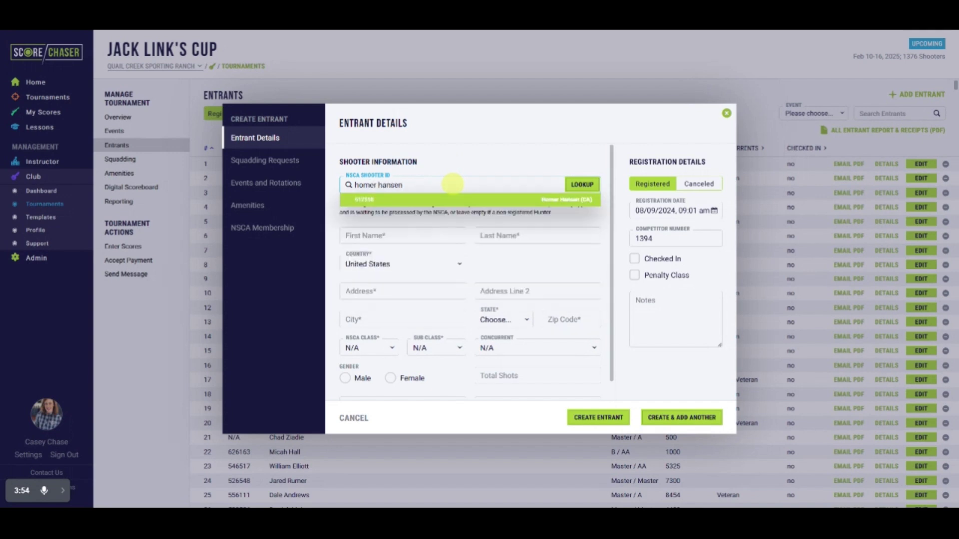
pyautogui.click(290, 185)
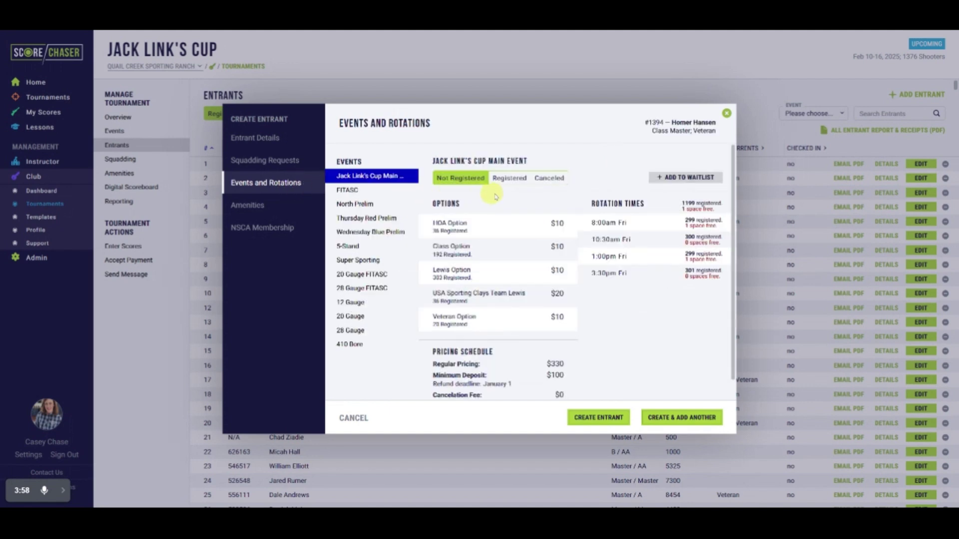
pyautogui.click(675, 177)
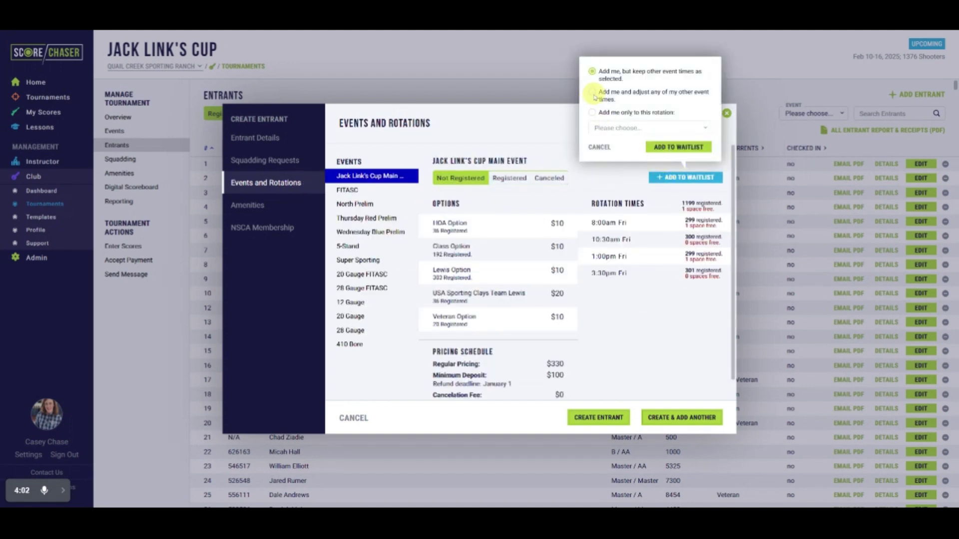
pyautogui.click(592, 92)
pyautogui.click(672, 148)
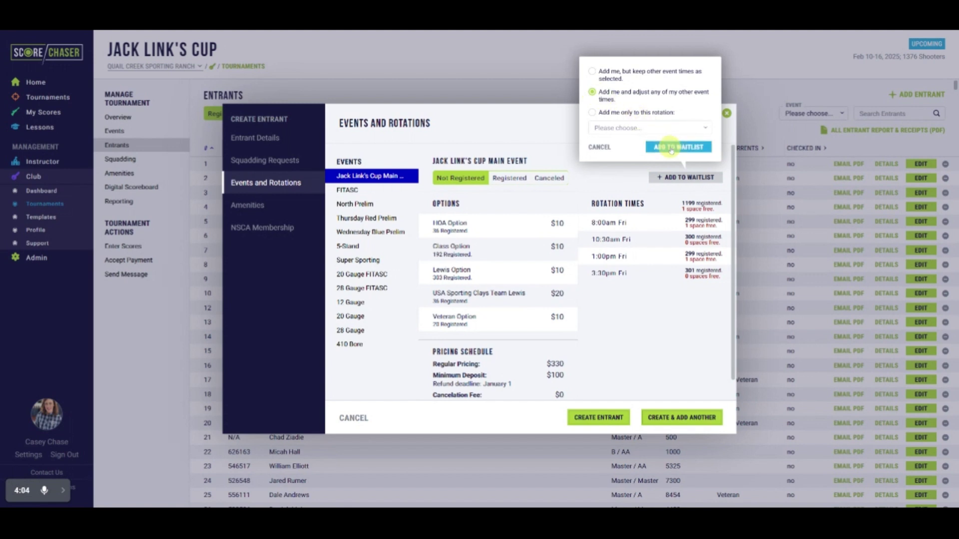
pyautogui.click(615, 419)
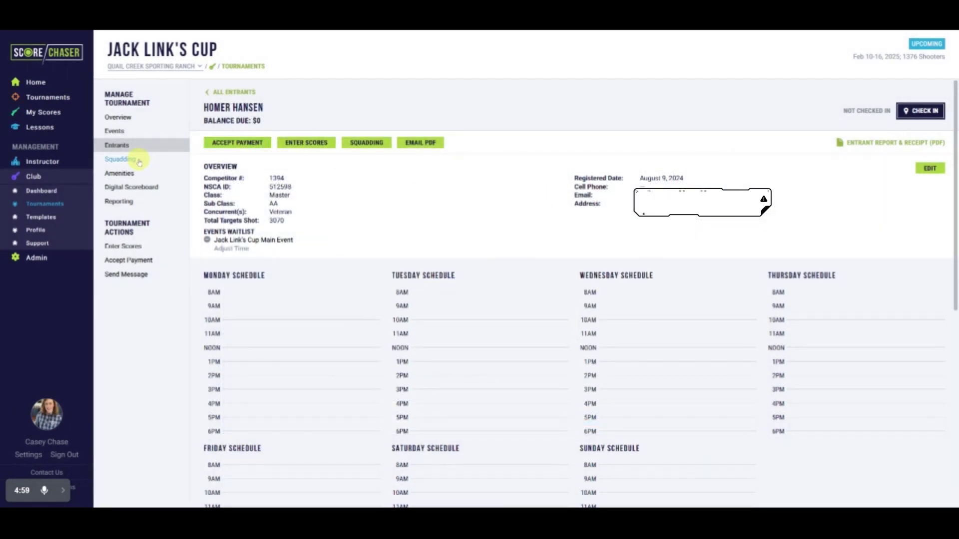
# Step: On the Squadding board's waitlist panel, show details for waitlisted shooter 2, who wants Fri 1:00PM
pyautogui.click(139, 162)
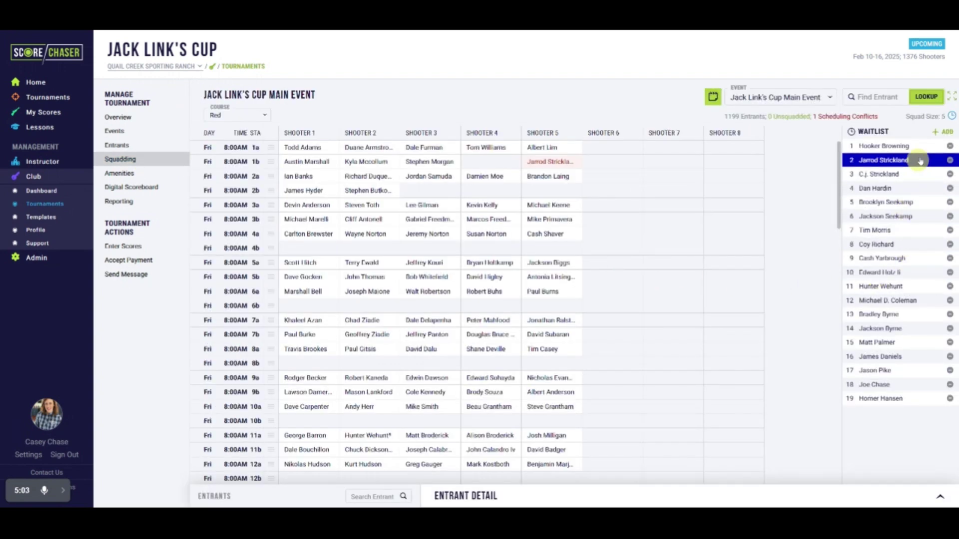
pyautogui.click(953, 117)
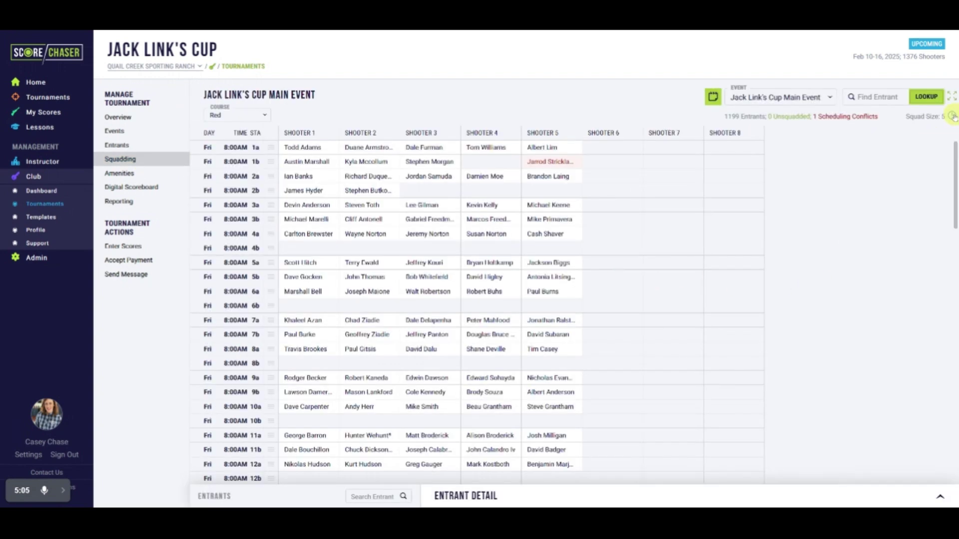
pyautogui.click(953, 116)
pyautogui.click(907, 161)
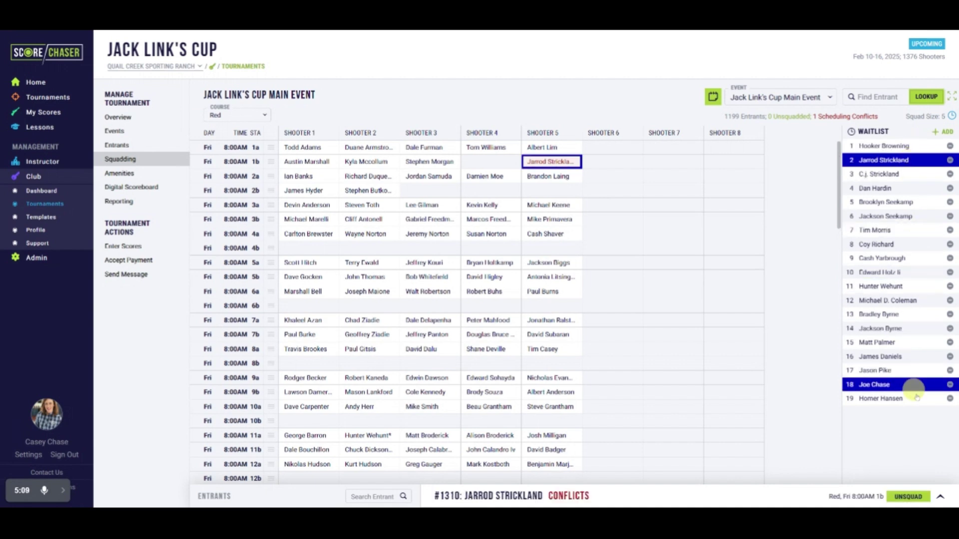
pyautogui.click(939, 497)
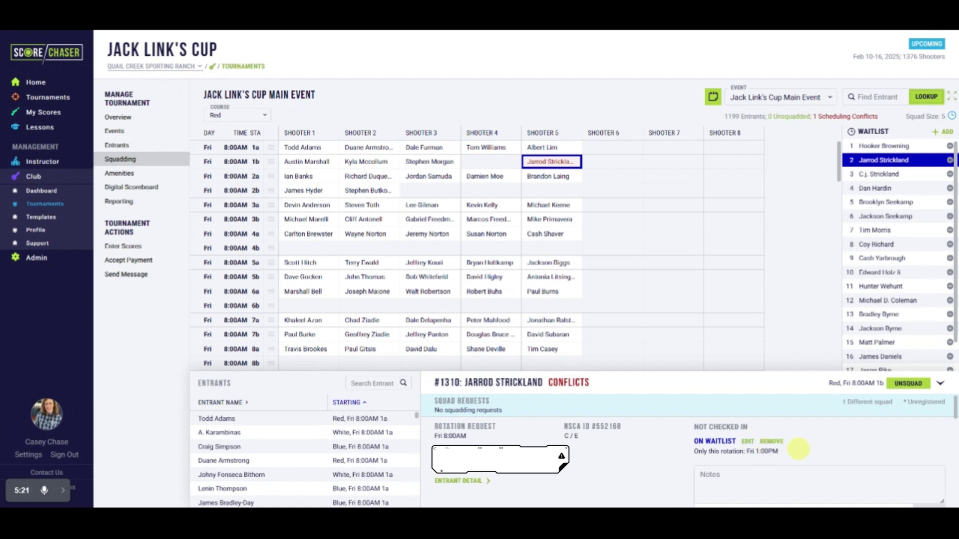
# Step: Squad the waitlisted shooter into the empty Shooter 5 slot of Fri 1:00PM squad 3b
pyautogui.scroll(-3, 579, 302)
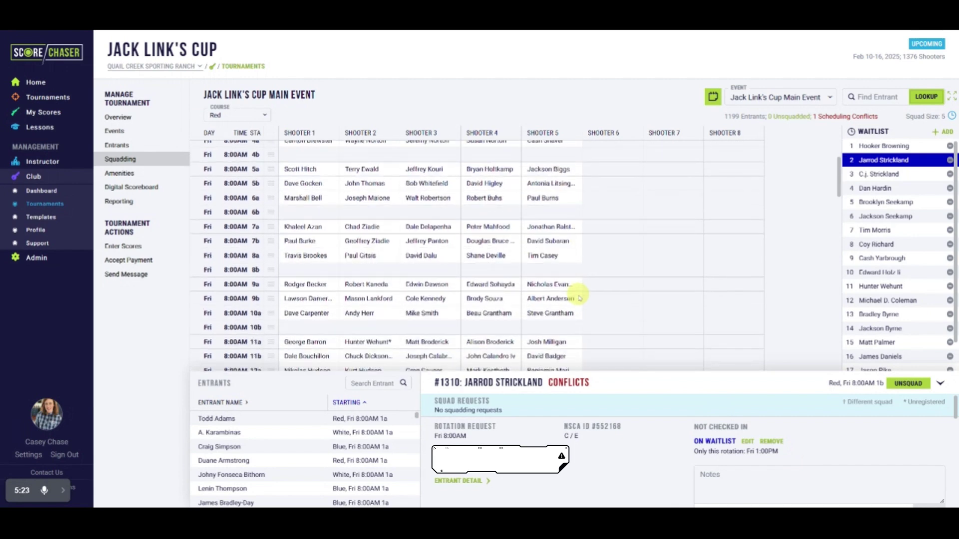
pyautogui.scroll(-7, 579, 298)
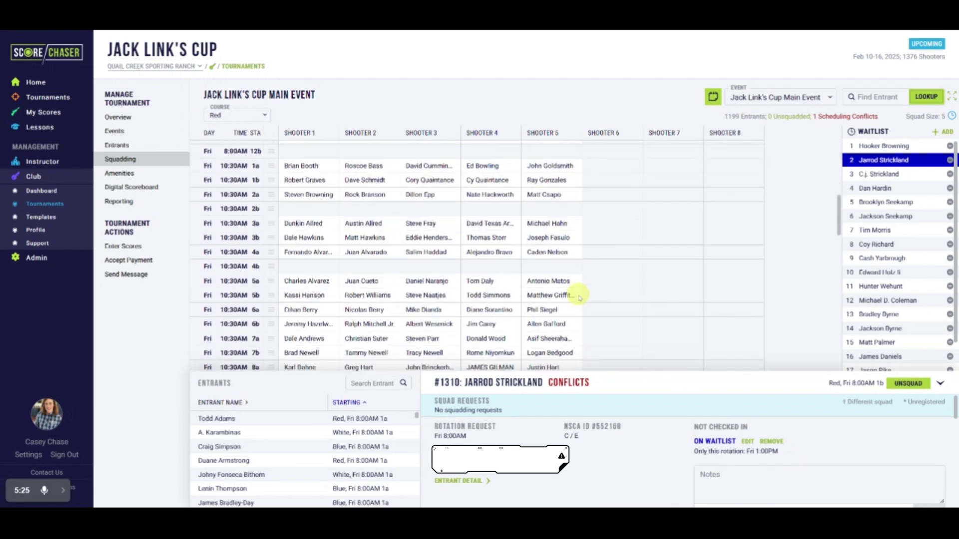
pyautogui.scroll(-8, 579, 299)
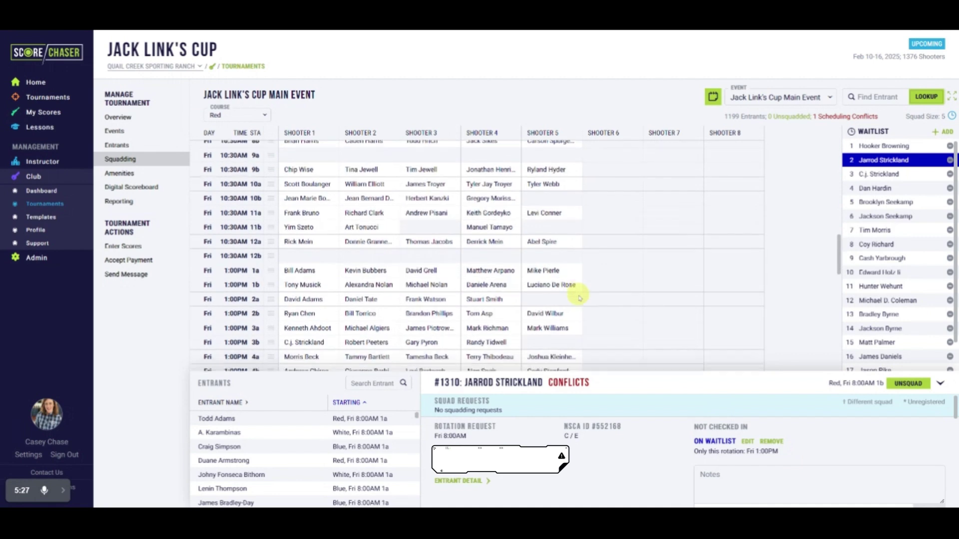
pyautogui.scroll(1, 579, 298)
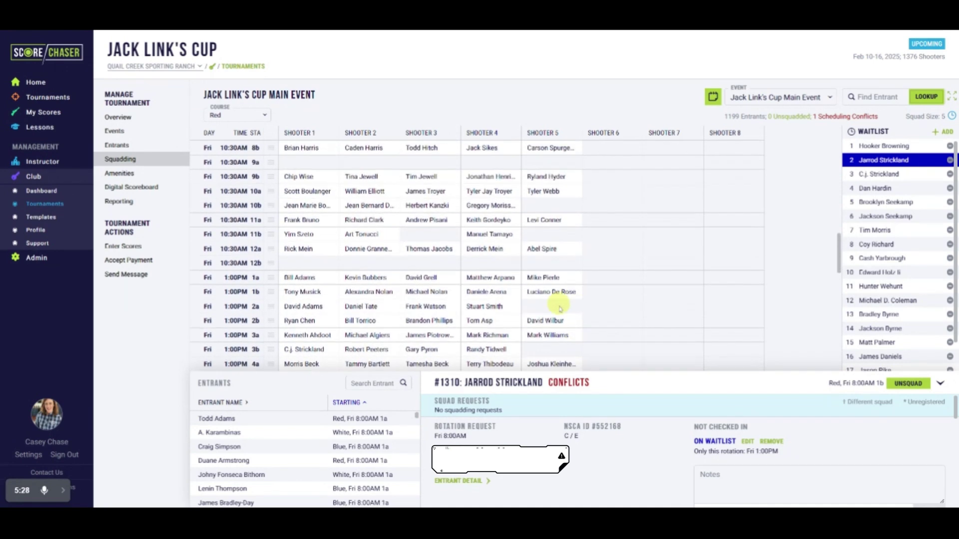
pyautogui.click(554, 350)
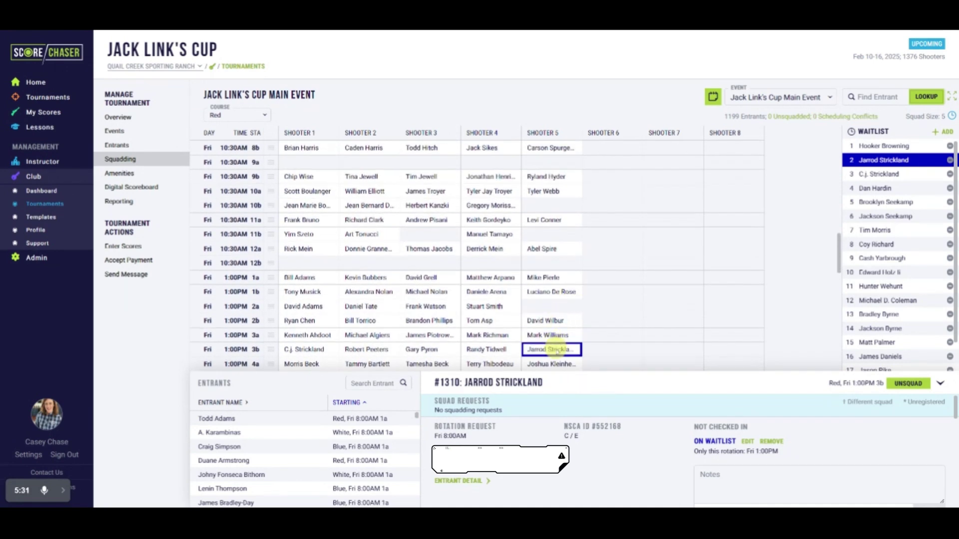
# Step: Try squadding the first waitlisted shooter into 10:30AM 11b and review the Not Registered dialog
pyautogui.click(863, 146)
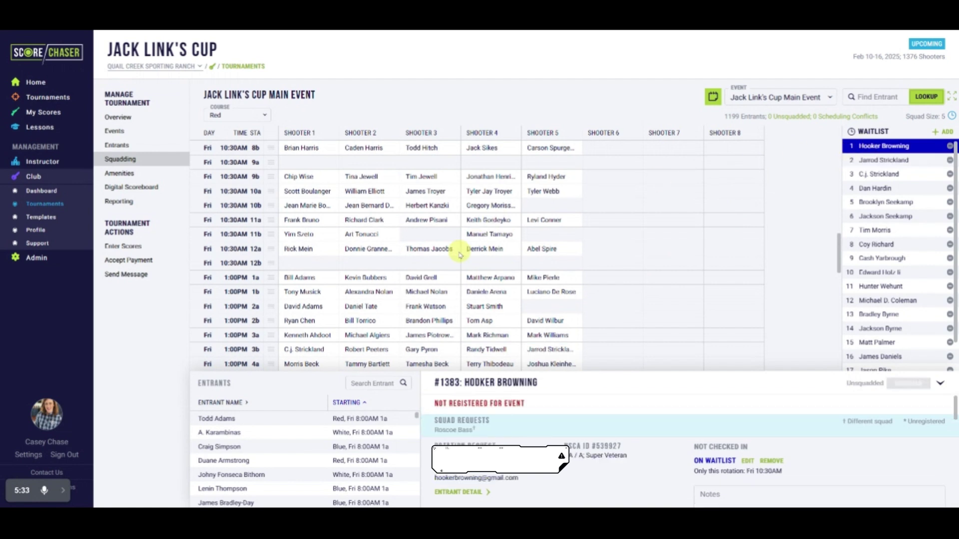
pyautogui.click(438, 238)
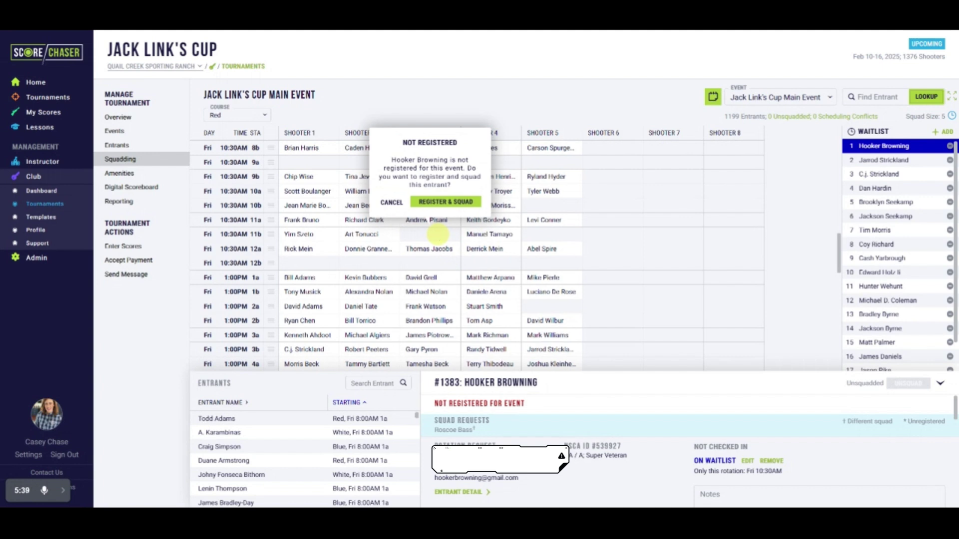
pyautogui.click(452, 204)
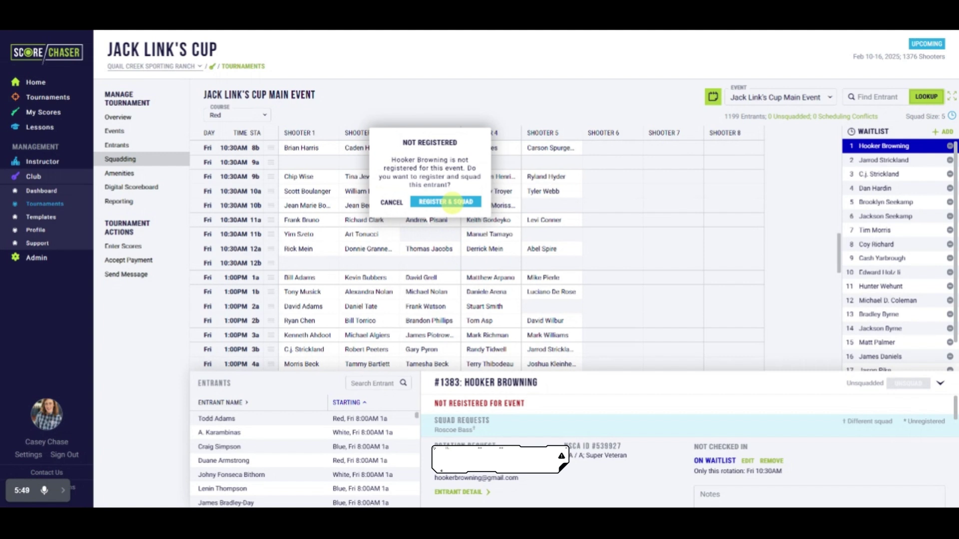
pyautogui.click(852, 258)
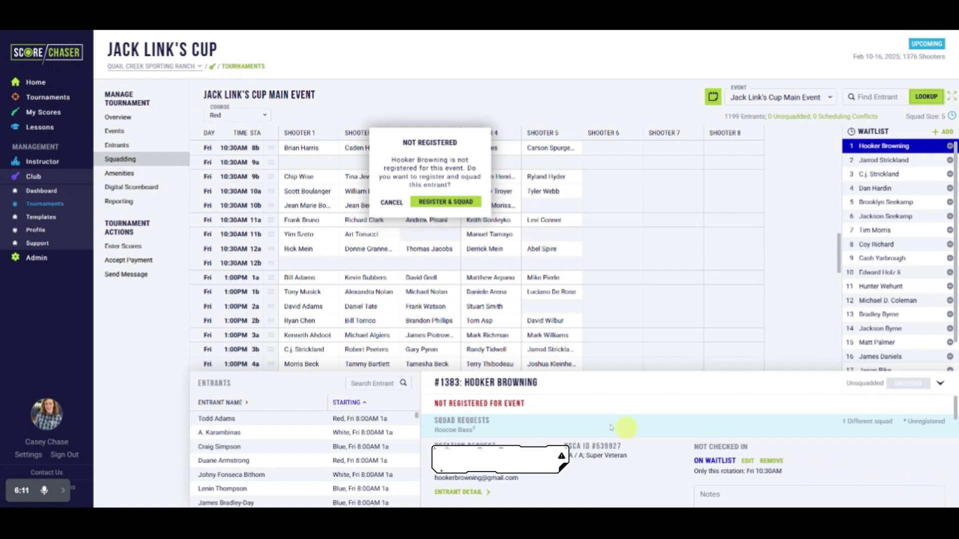
pyautogui.click(132, 178)
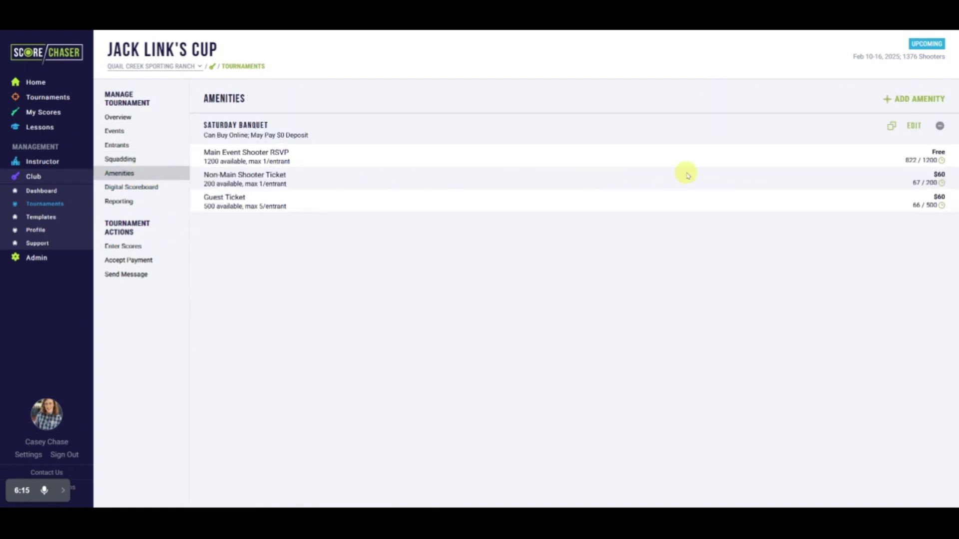
# Step: Add the searched-for entrant to the Main Event Shooter RSVP waitlist and show the waitlist expanded
pyautogui.click(942, 161)
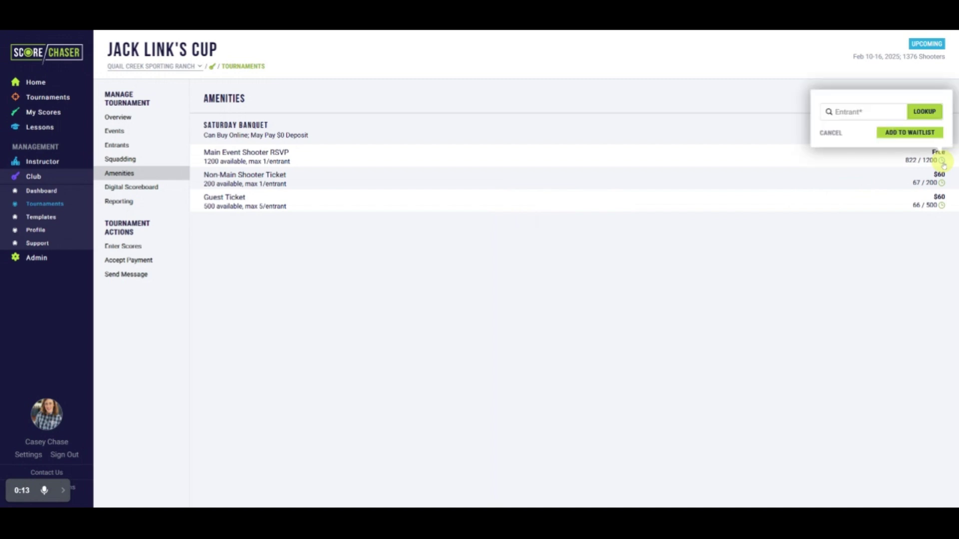
pyautogui.click(878, 112)
pyautogui.write('chase')
pyautogui.click(877, 142)
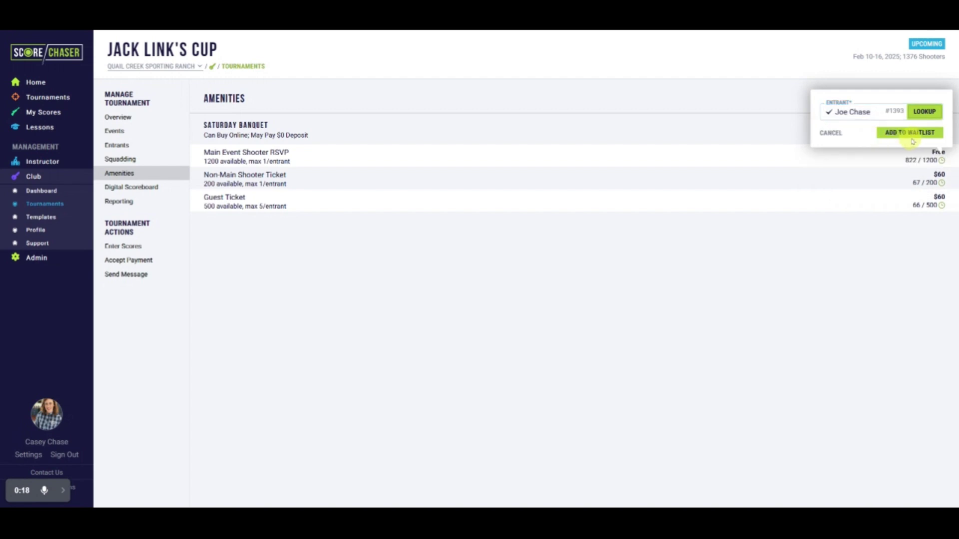
pyautogui.click(908, 131)
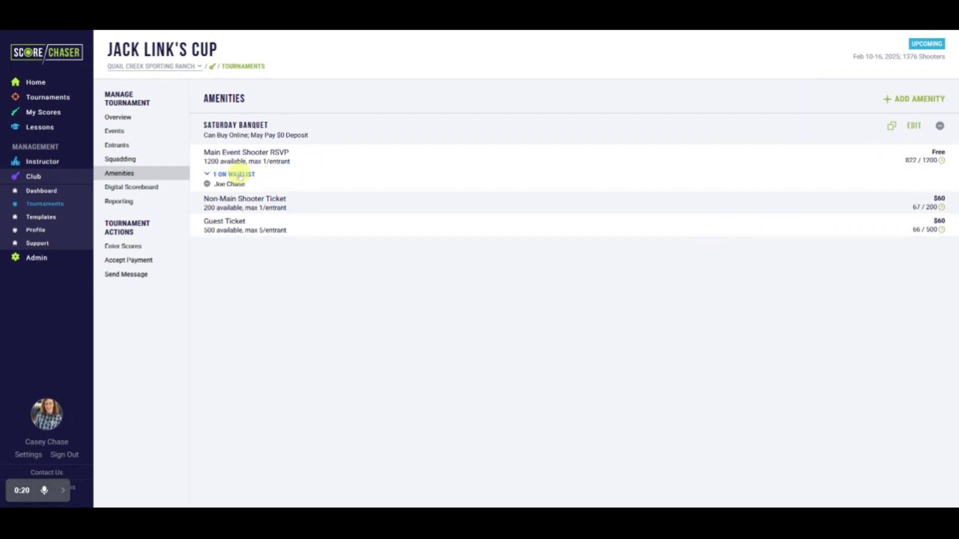
pyautogui.click(240, 176)
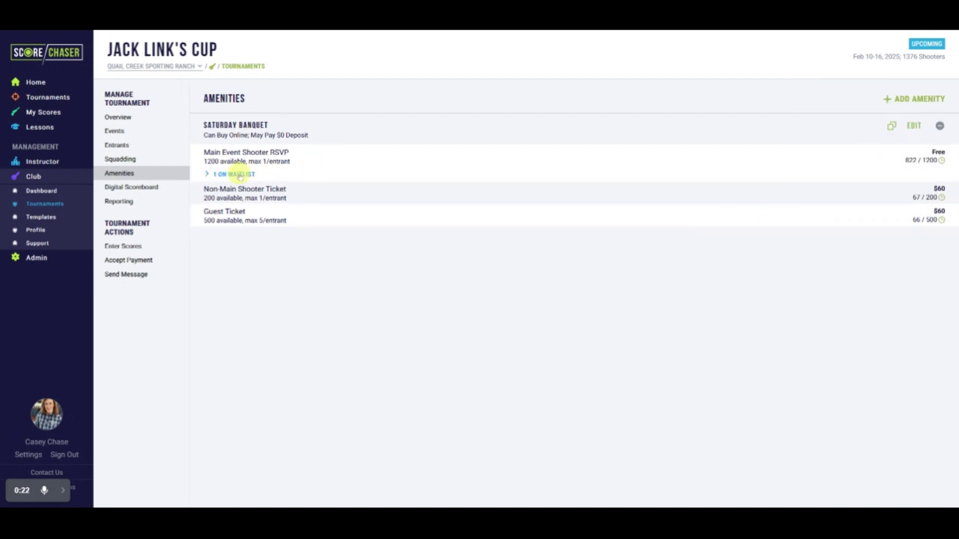
pyautogui.click(240, 175)
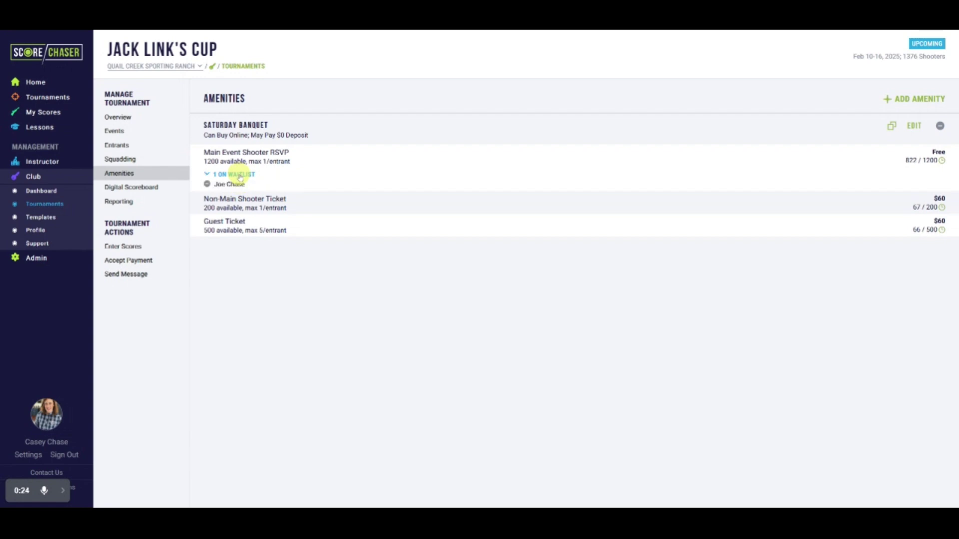